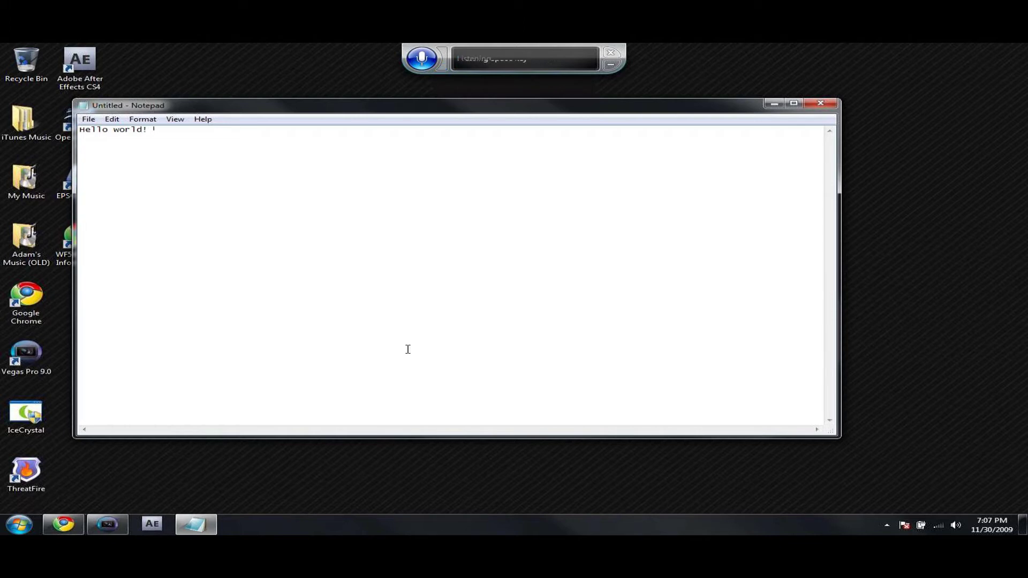
{"action": "type", "text": "This is a test"}
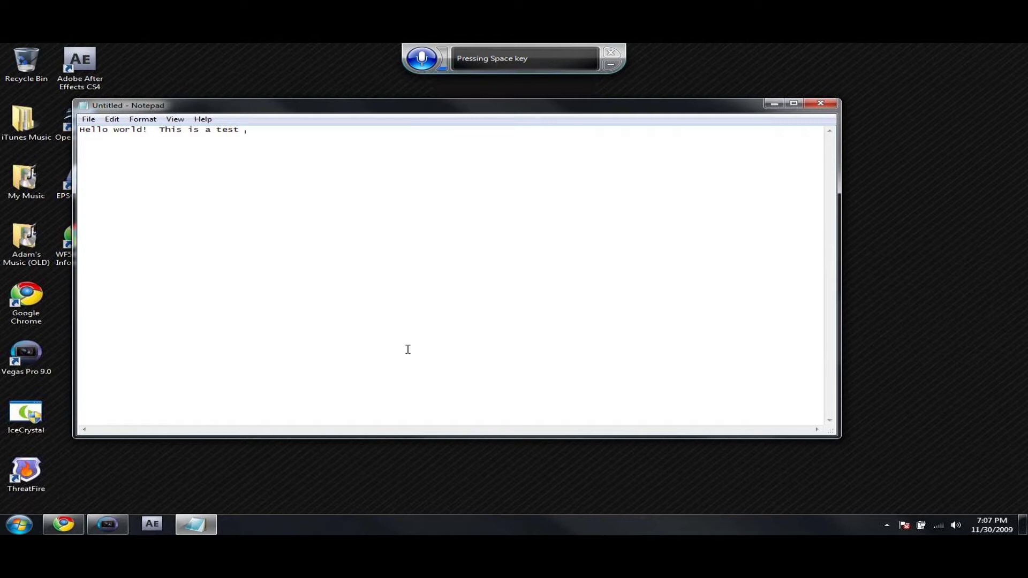
{"action": "type", "text": "of the voice recognition "}
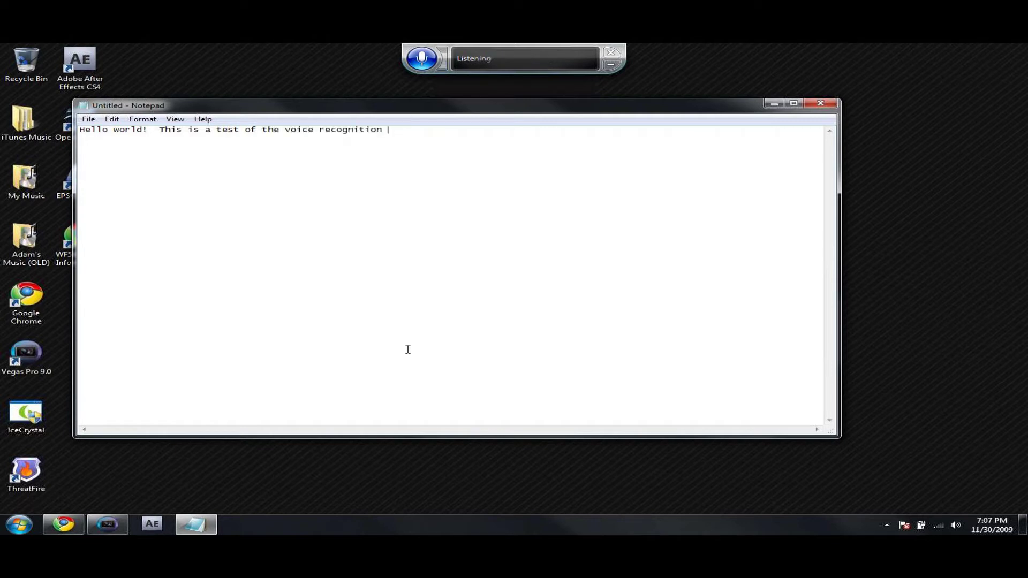
{"action": "type", "text": "in windows seven"}
Close Notepad and discard the dictated note without saving.
{"action": "key", "text": "alt+F4"}
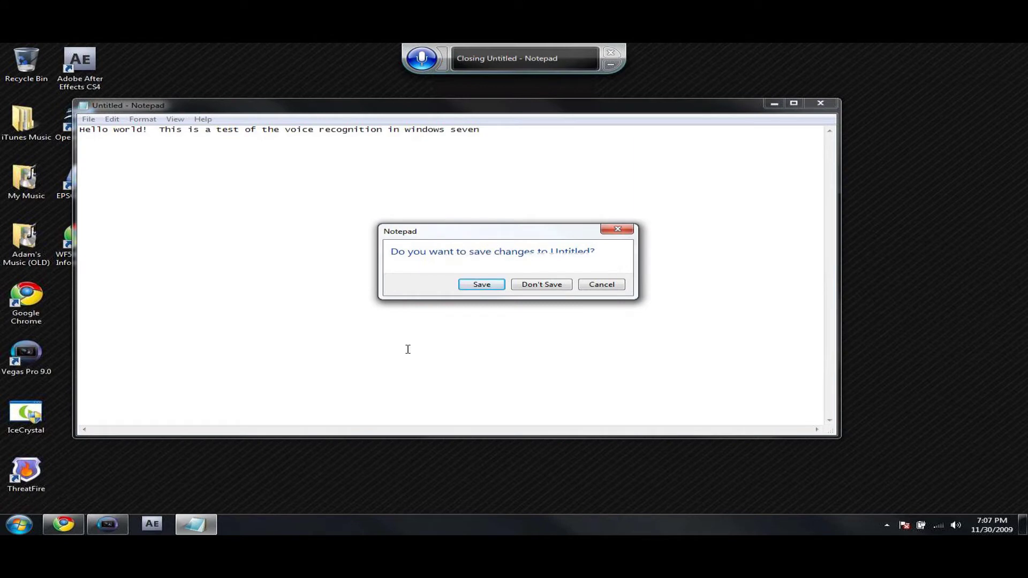
{"action": "left_click", "coordinate": [542, 285]}
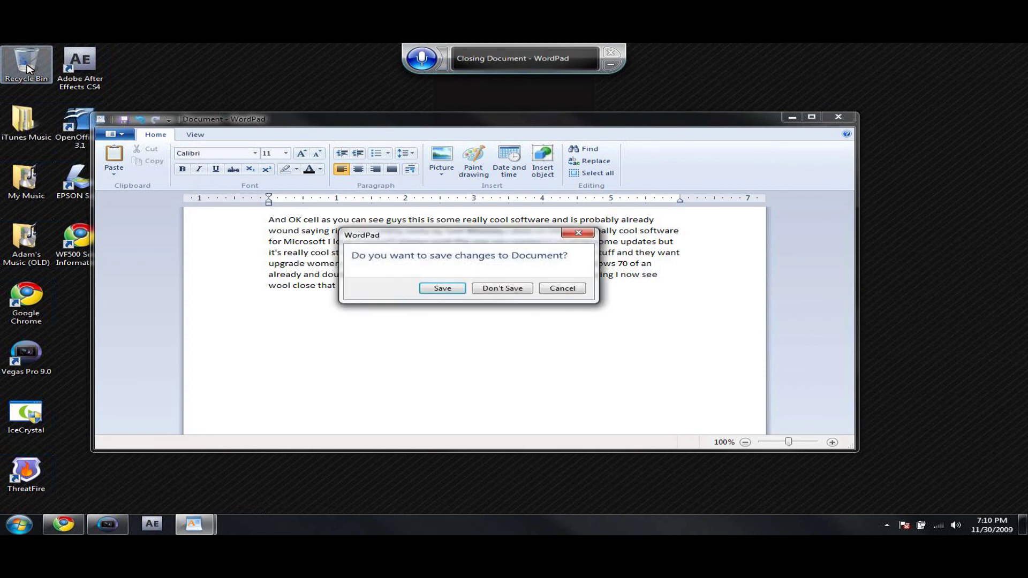
Choose Don't Save so WordPad closes without keeping the dictated text.
{"action": "left_click", "coordinate": [503, 288]}
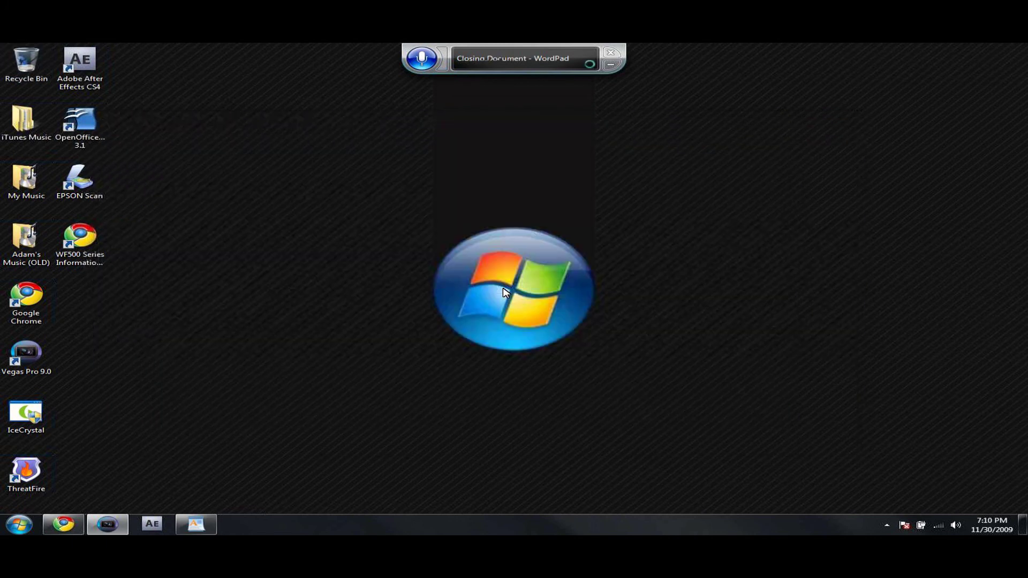